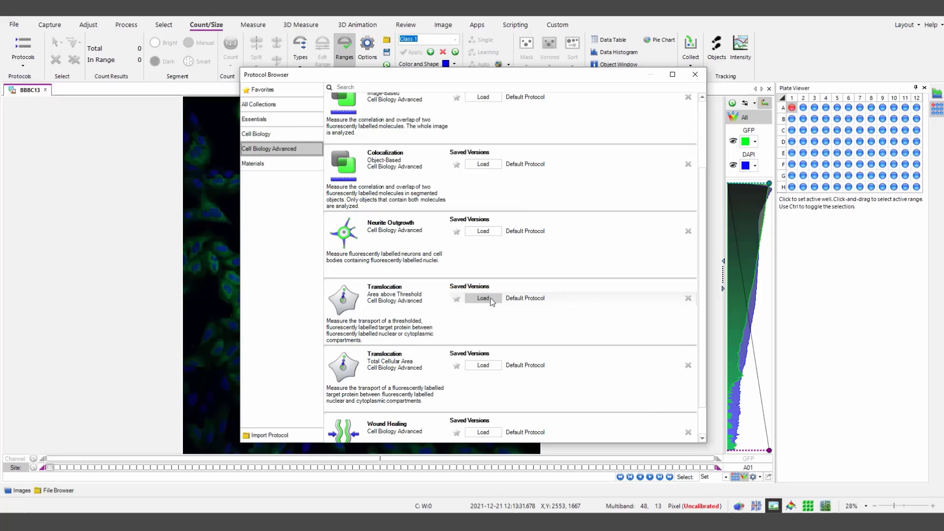
# - Load the default Translocation (Area above Threshold) protocol and map its synced channels: DAPI for Nuclei and Cells, GFP for Transloc Target
pyautogui.click(483, 298)
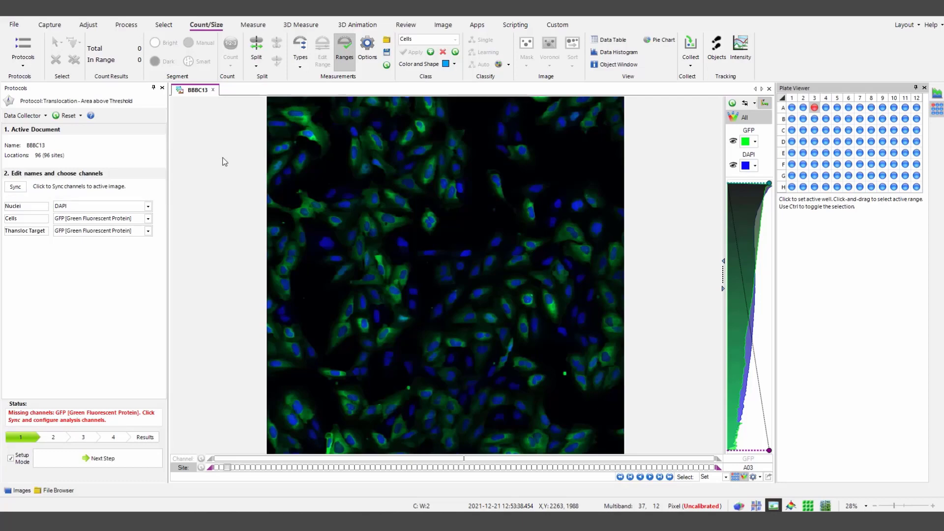
pyautogui.click(20, 188)
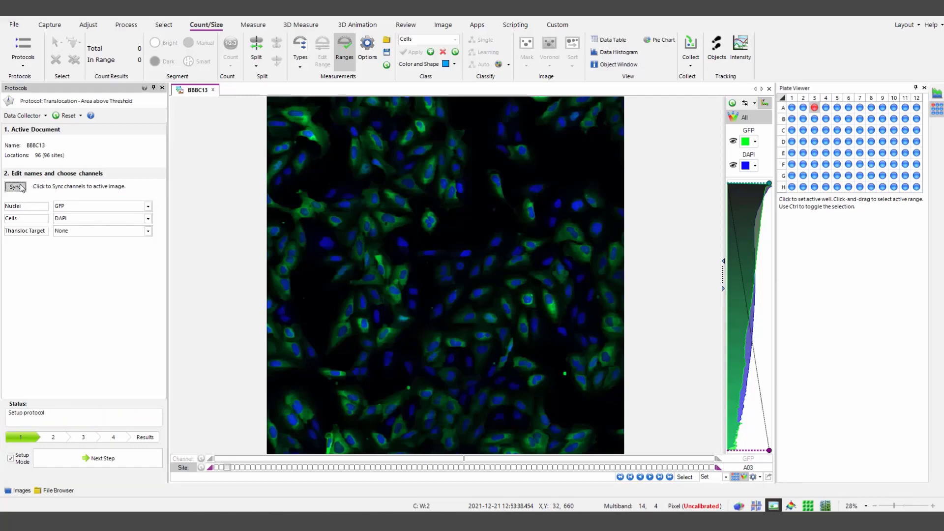
pyautogui.click(148, 206)
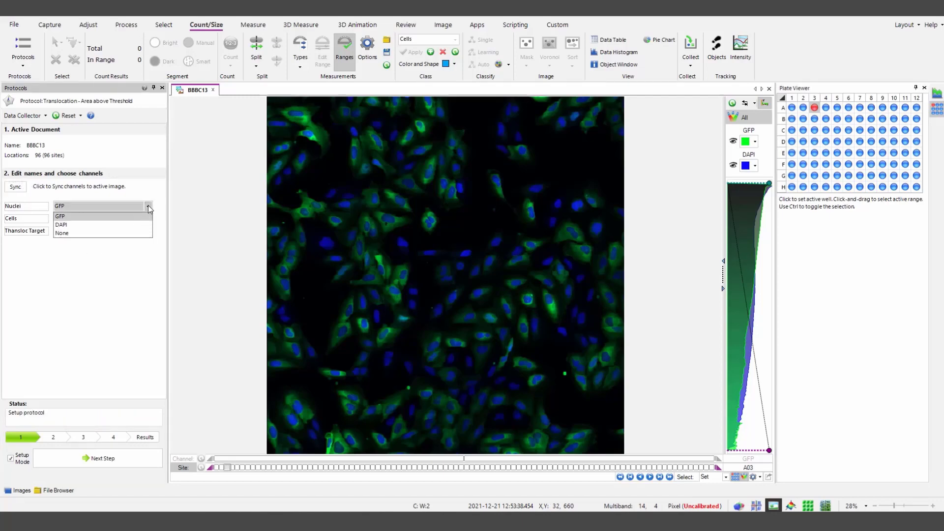
pyautogui.click(131, 226)
pyautogui.click(147, 217)
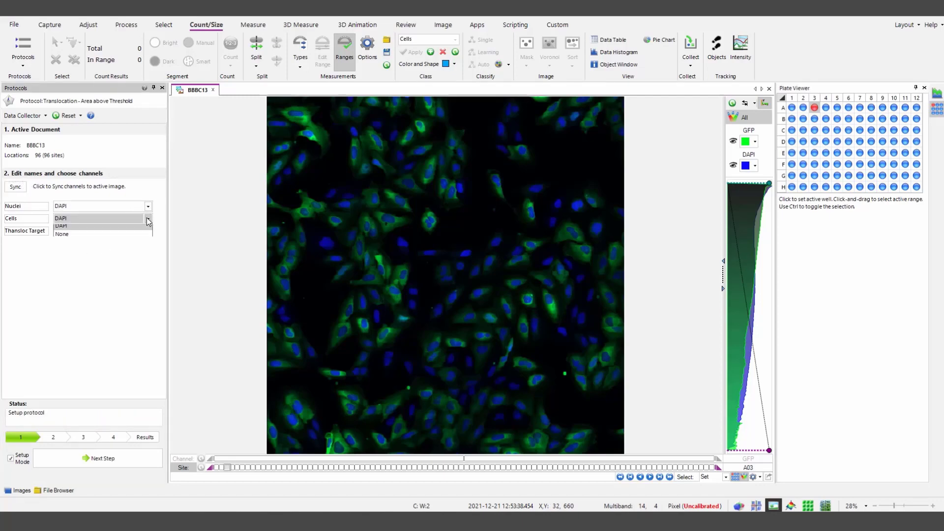
pyautogui.click(127, 236)
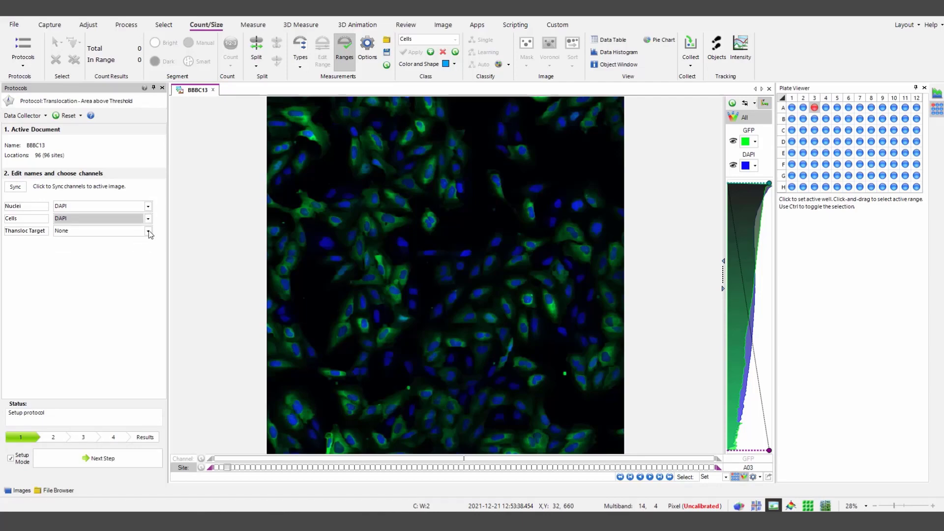
pyautogui.click(148, 231)
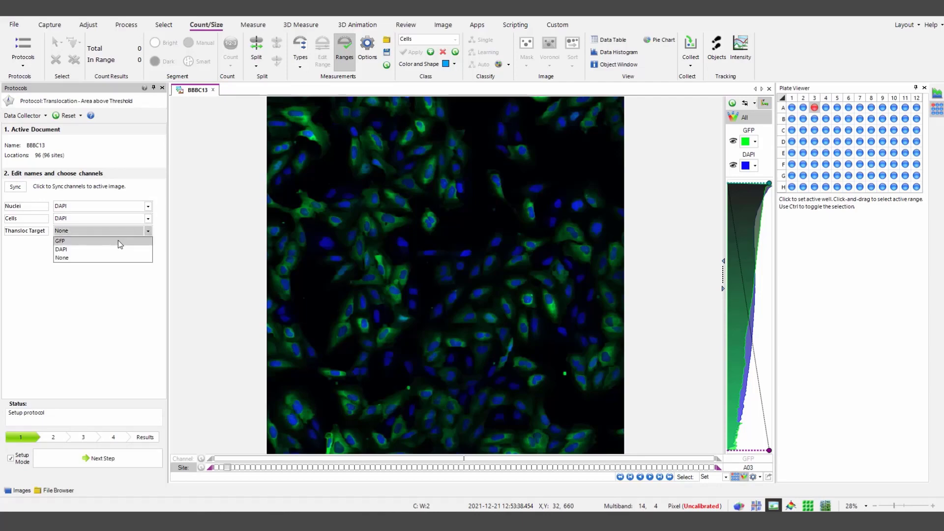
pyautogui.click(118, 241)
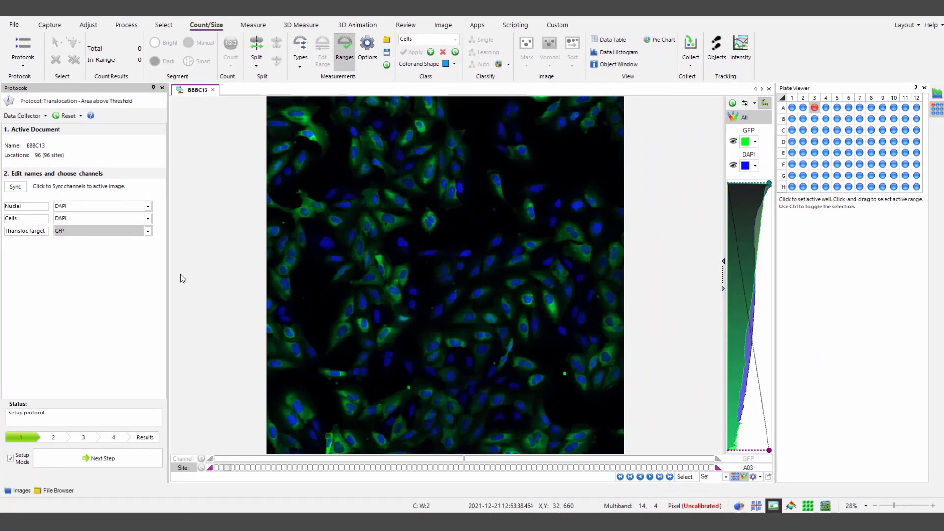
# - Advance the protocol to the nuclei setup and accept the proposed threshold for Nuclei
pyautogui.click(99, 458)
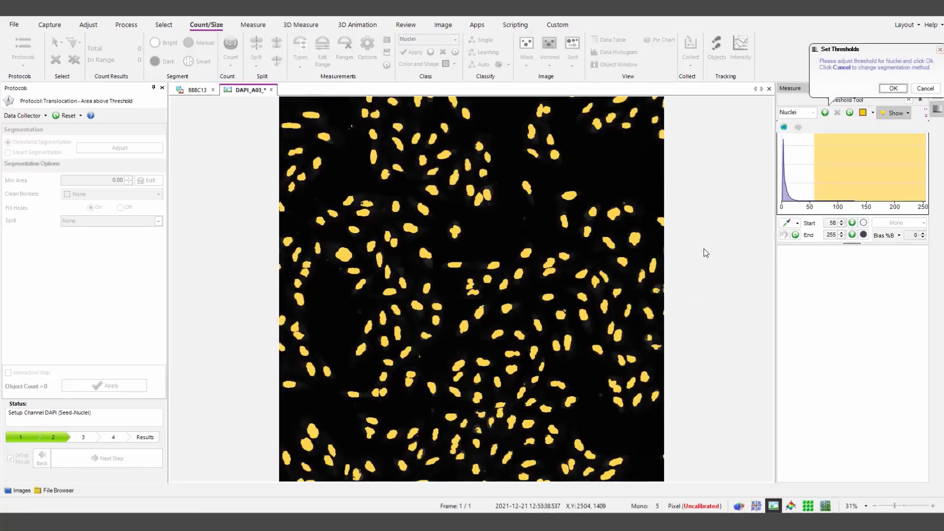
pyautogui.click(882, 90)
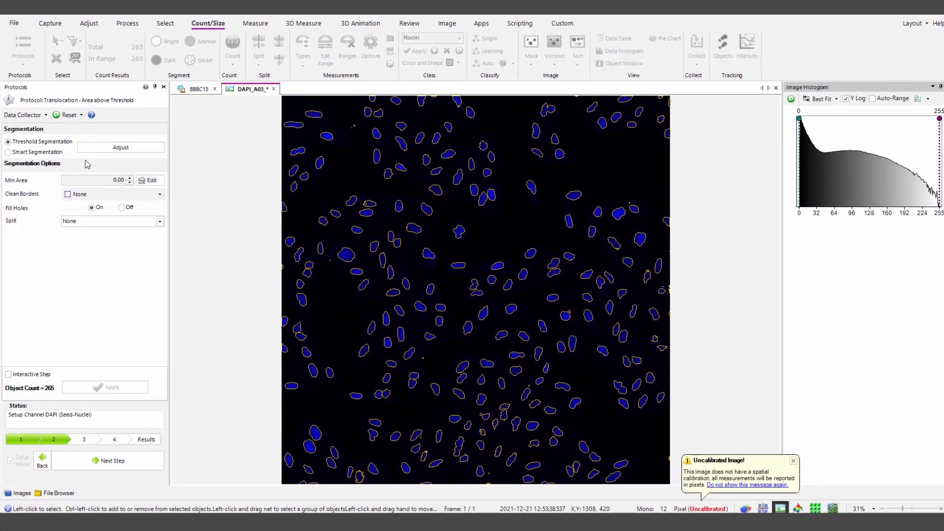
# - Switch the nuclei to Smart Segmentation, trained with two small nucleus reference ellipses and one large ellipse on empty background, and accept it
pyautogui.click(7, 153)
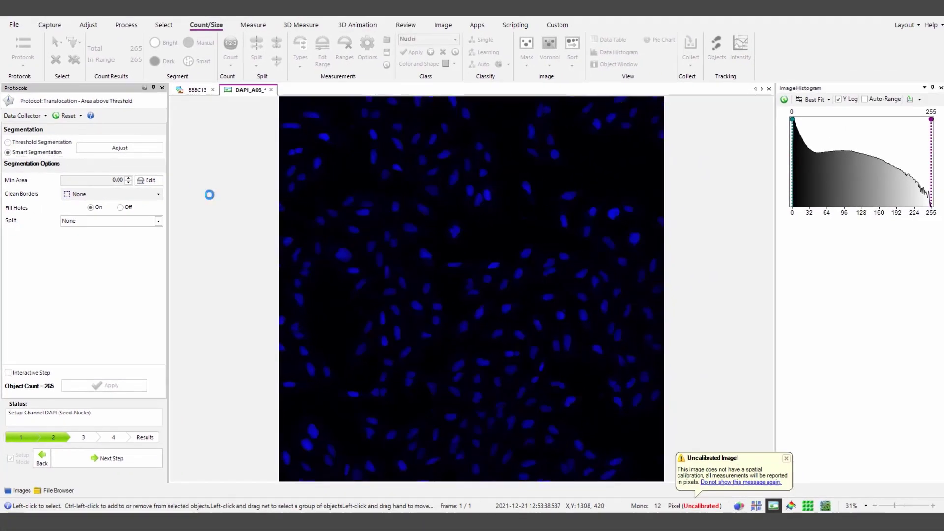
pyautogui.scroll(4, 573, 288)
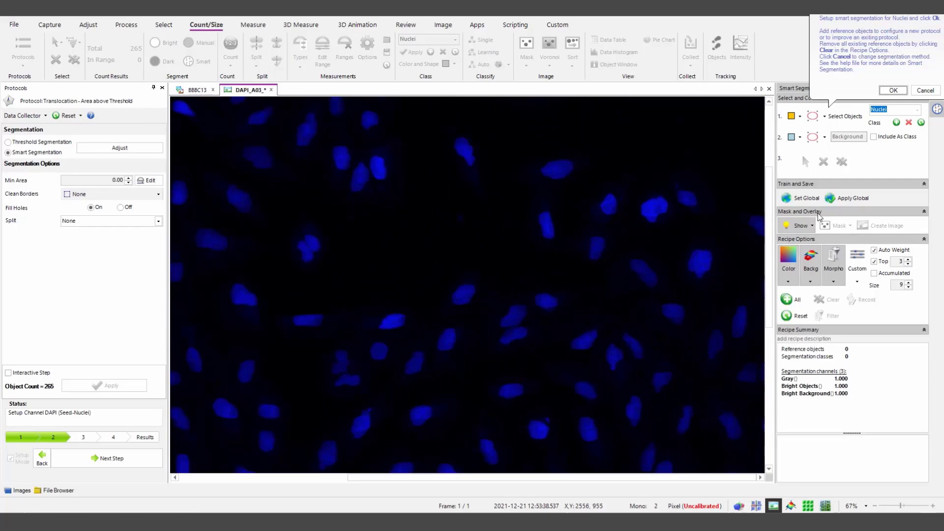
pyautogui.click(813, 117)
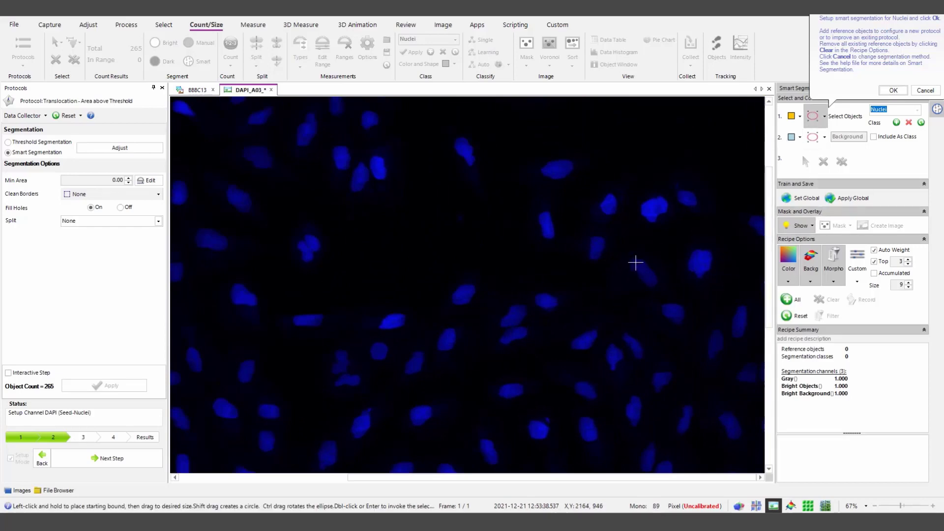
pyautogui.moveTo(640, 267); pyautogui.dragTo(709, 267)
pyautogui.click(813, 137)
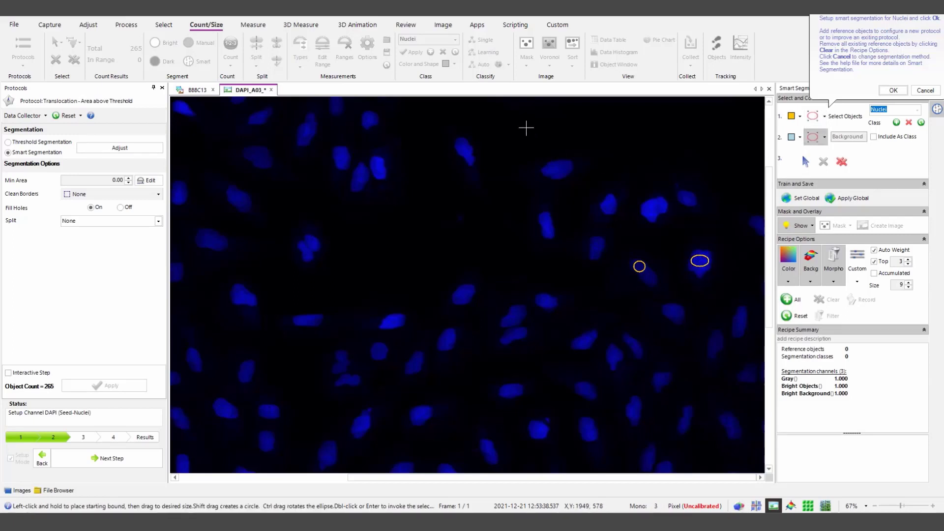
pyautogui.moveTo(501, 117); pyautogui.dragTo(562, 166)
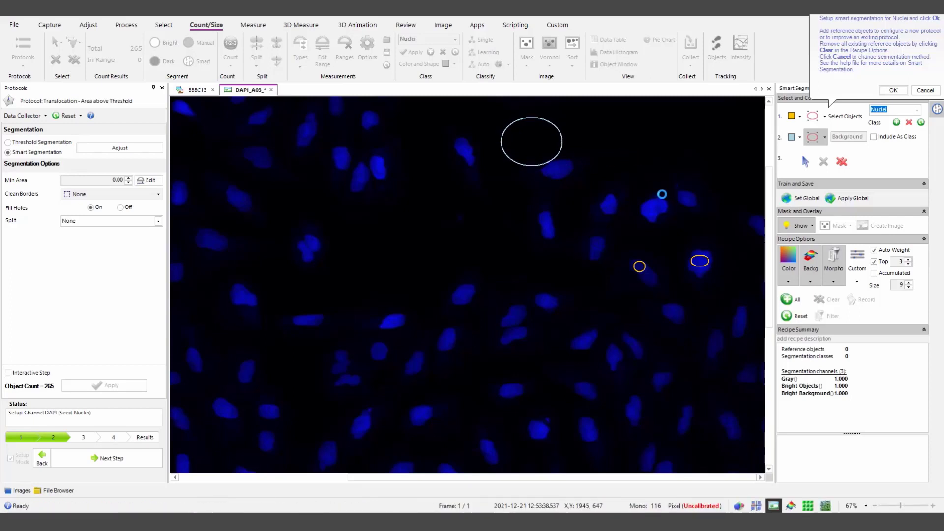
pyautogui.scroll(-3, 638, 284)
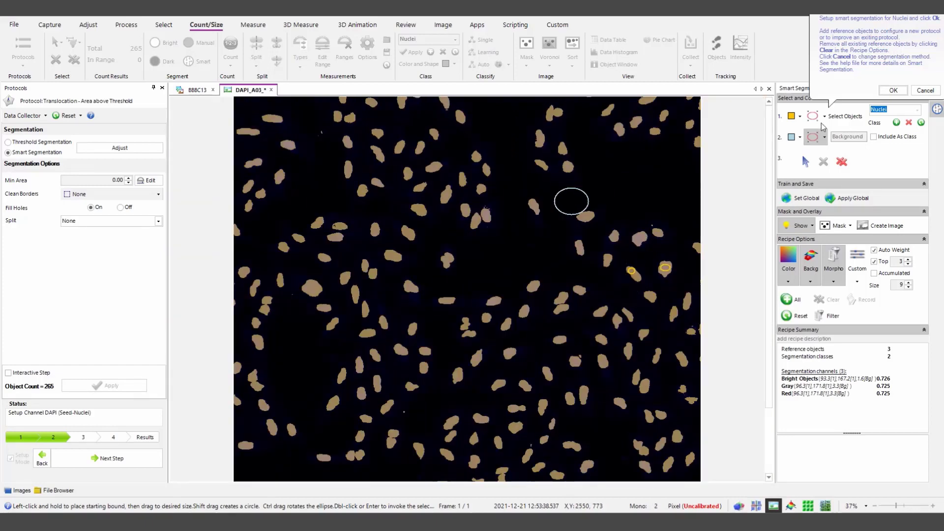
pyautogui.click(893, 92)
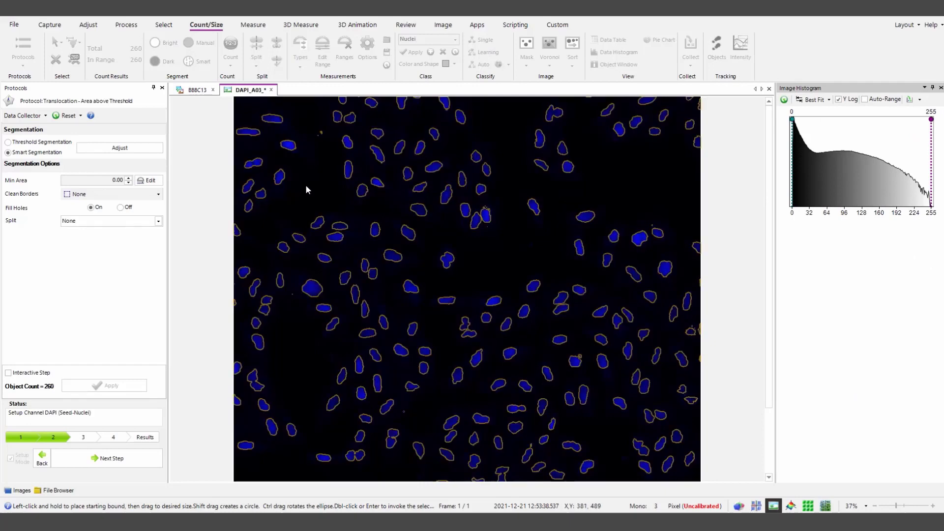
# - Filter out small nuclei on the area histogram by raising the minimum area to about 477
pyautogui.click(146, 180)
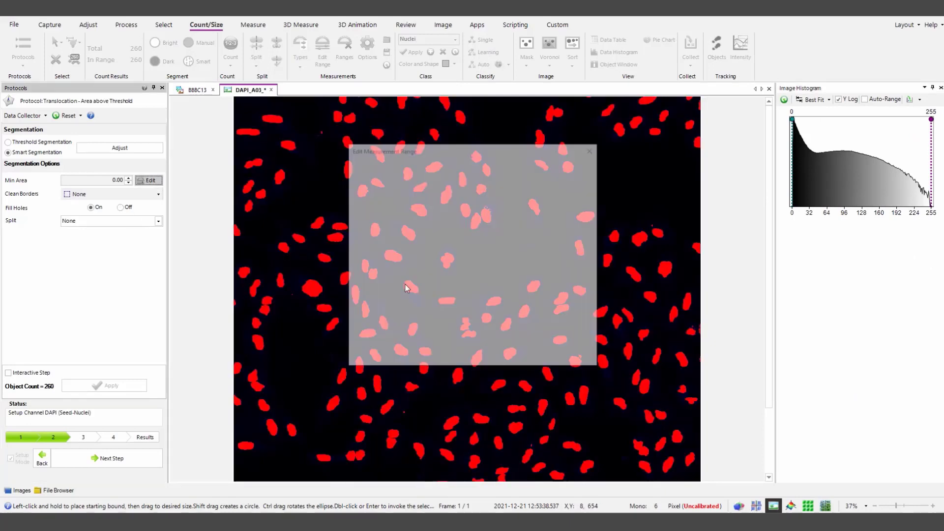
pyautogui.moveTo(365, 235); pyautogui.dragTo(376, 232)
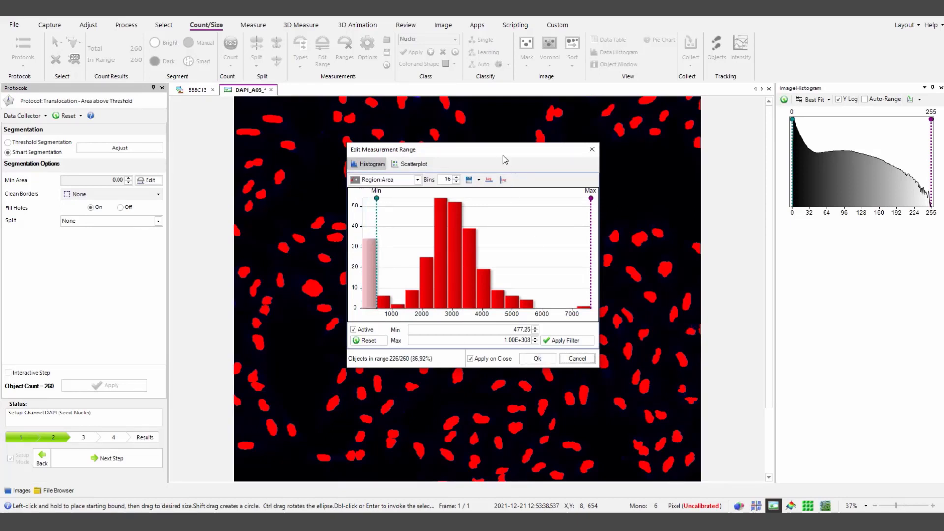
pyautogui.moveTo(505, 149); pyautogui.dragTo(819, 132)
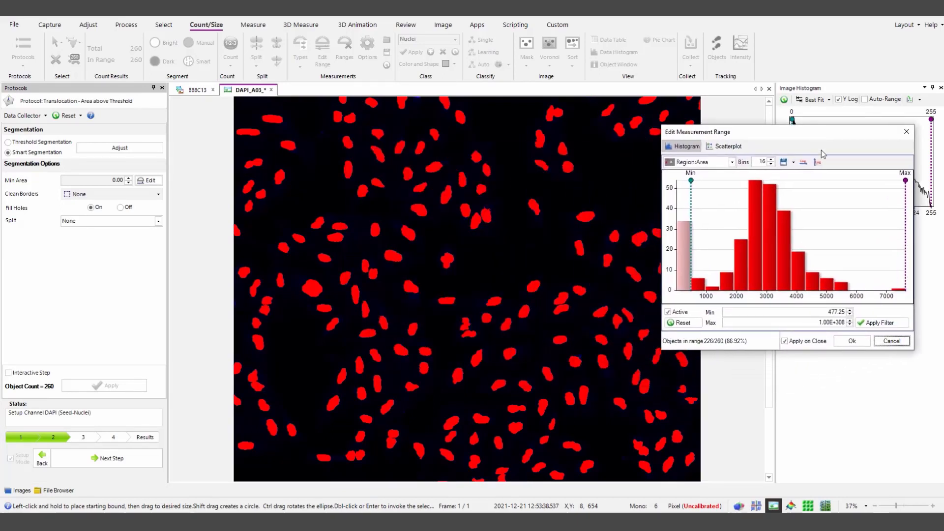
pyautogui.click(852, 342)
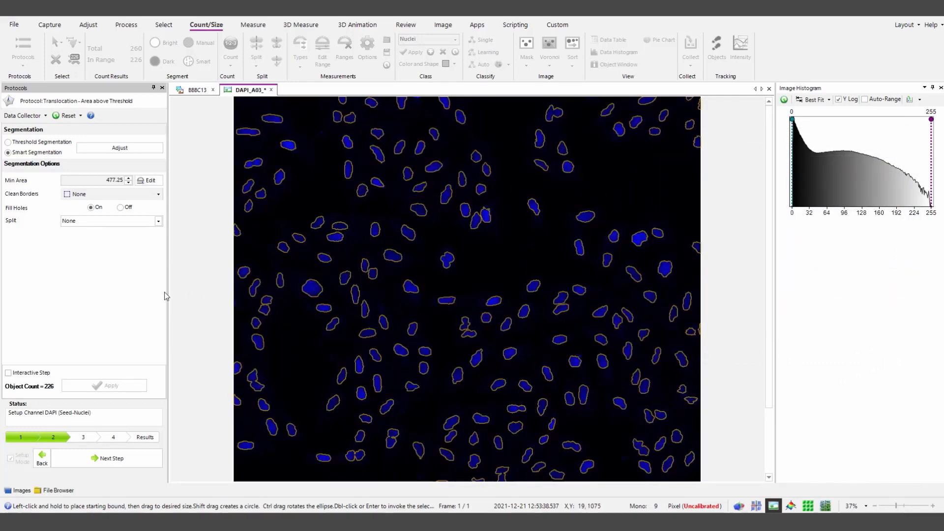
# - Split touching nuclei using the Boundary Shape method and apply it
pyautogui.click(158, 224)
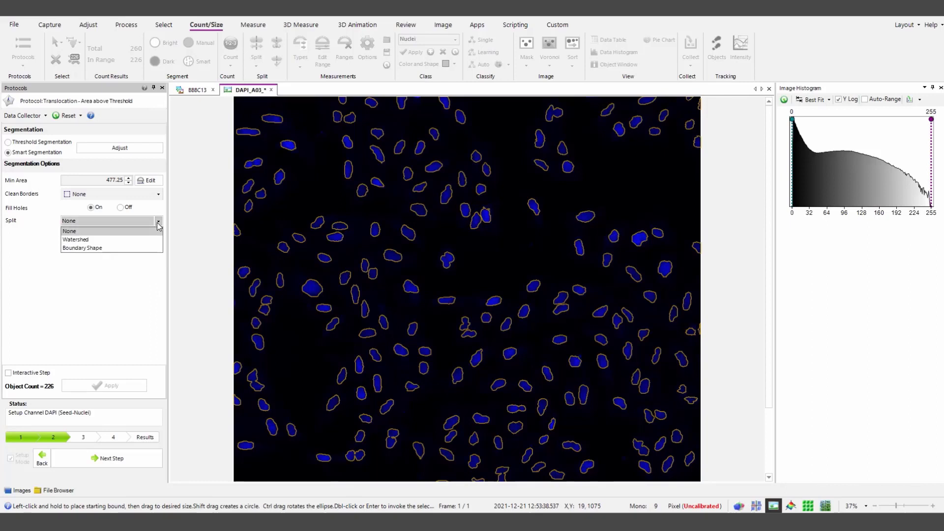
pyautogui.click(141, 248)
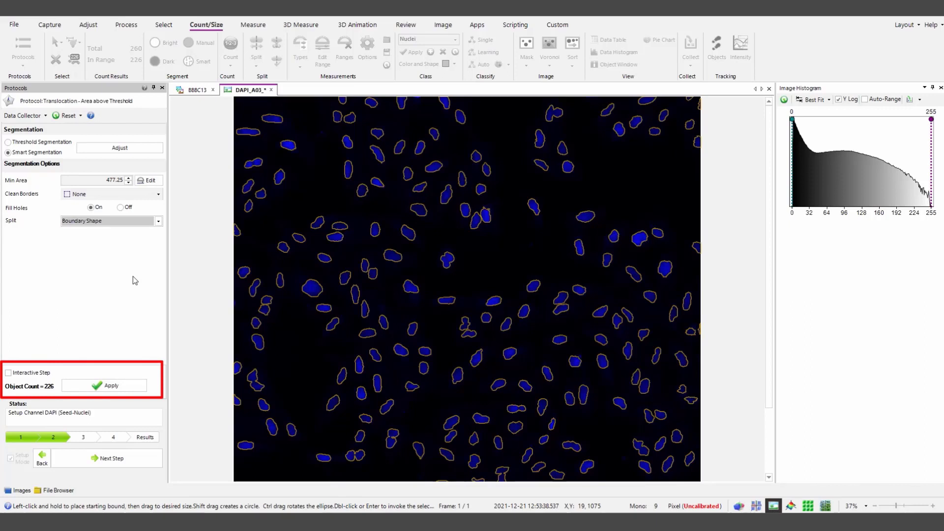
pyautogui.click(122, 386)
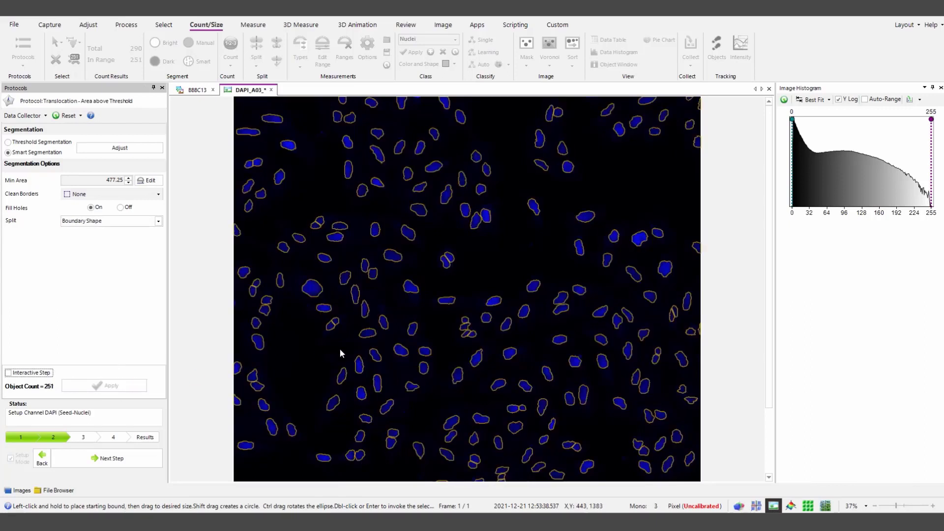
# - Advance to the Cells setup and mark two cell reference ellipses on nuclei and one large background ellipse in an empty area
pyautogui.click(123, 462)
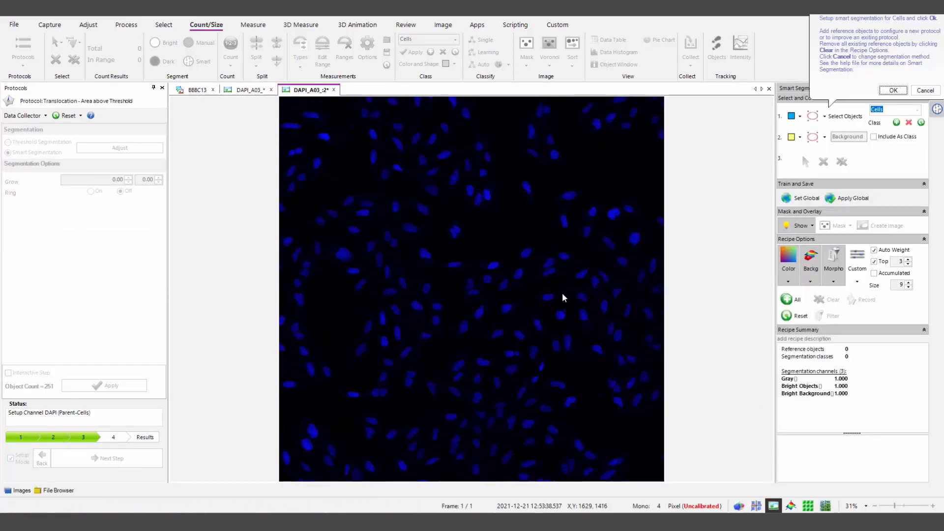
pyautogui.click(816, 118)
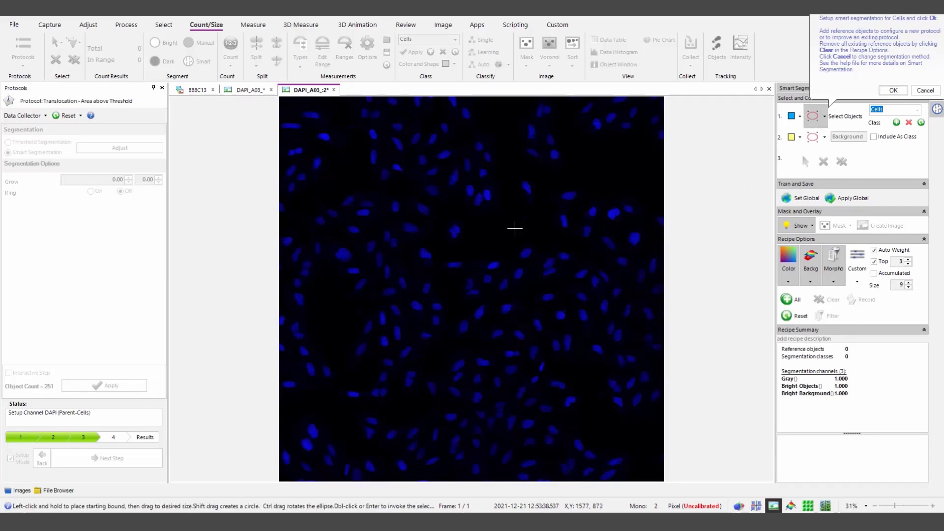
pyautogui.scroll(5, 515, 228)
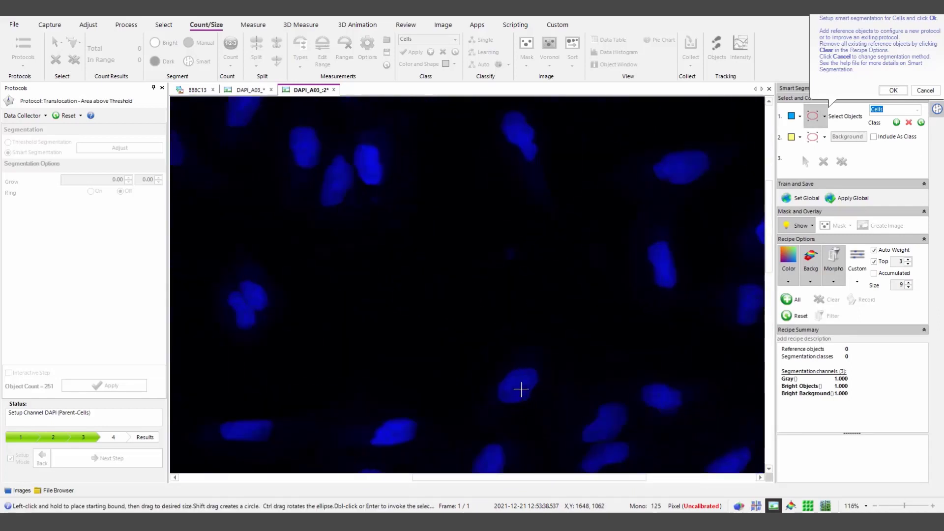
pyautogui.moveTo(512, 373); pyautogui.dragTo(530, 391)
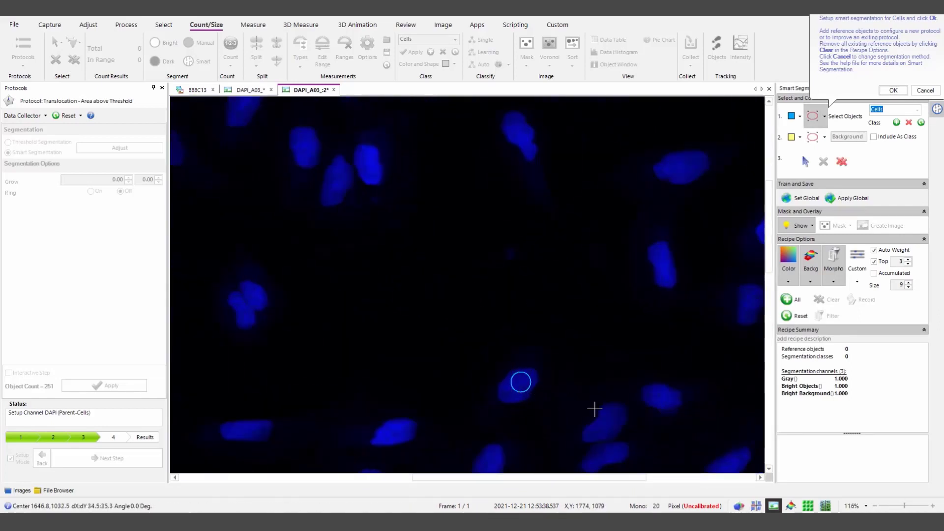
pyautogui.moveTo(603, 406); pyautogui.dragTo(624, 430)
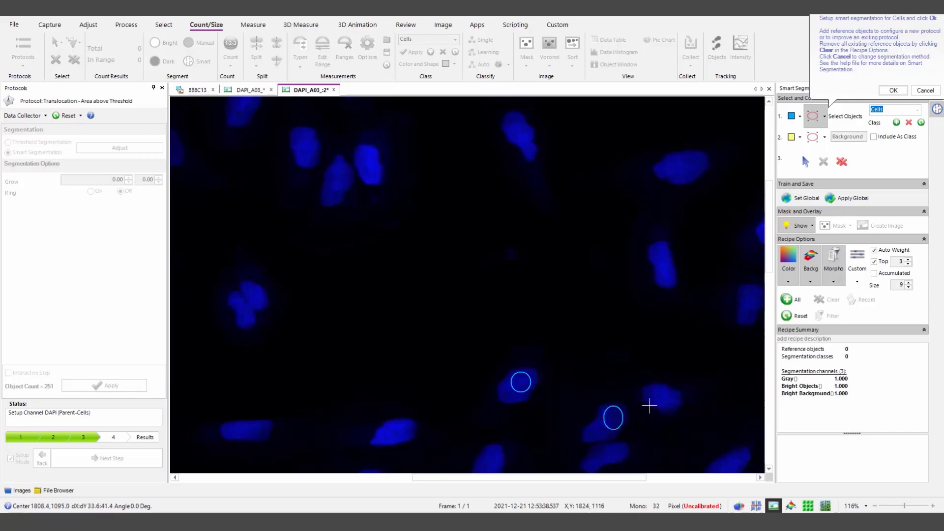
pyautogui.click(817, 137)
pyautogui.moveTo(572, 124); pyautogui.dragTo(656, 190)
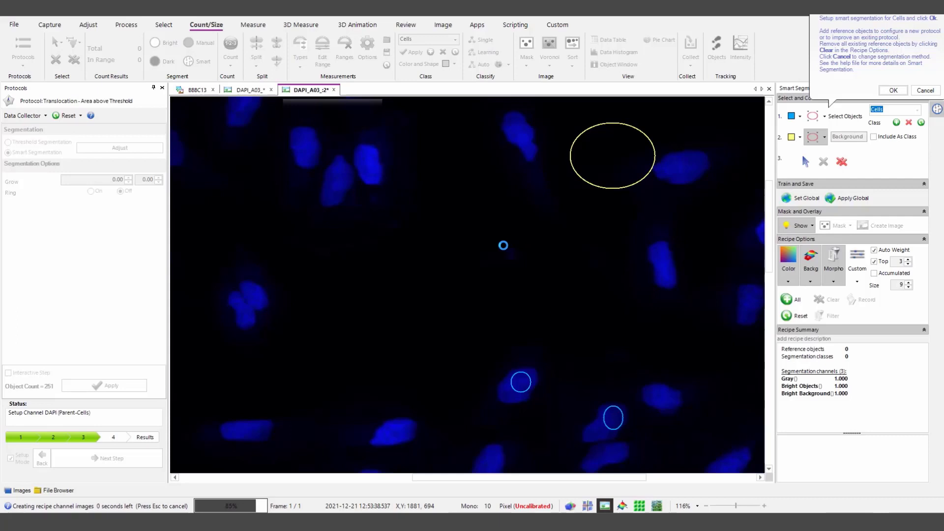
# - Add a small background reference in the gap between the three merged nuclei and accept the Cells smart segmentation
pyautogui.scroll(-5, 503, 246)
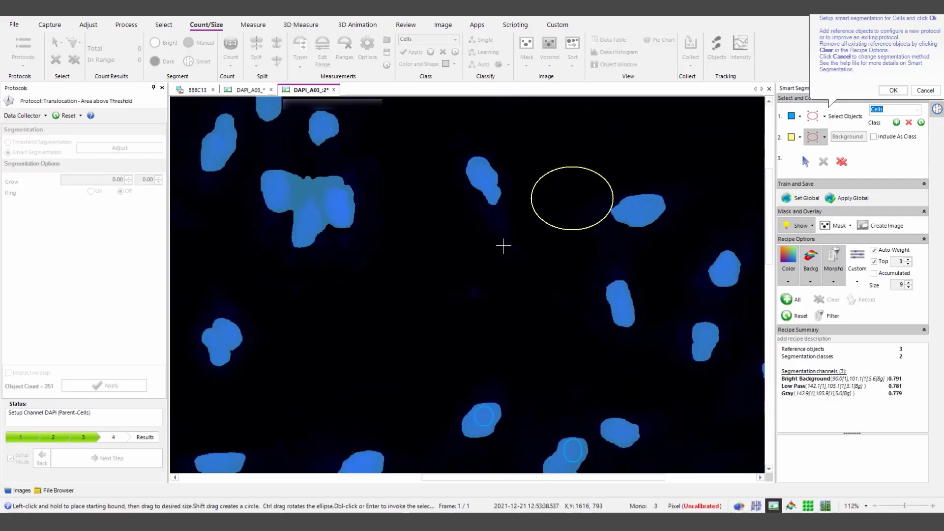
pyautogui.scroll(3, 363, 260)
pyautogui.scroll(4, 472, 276)
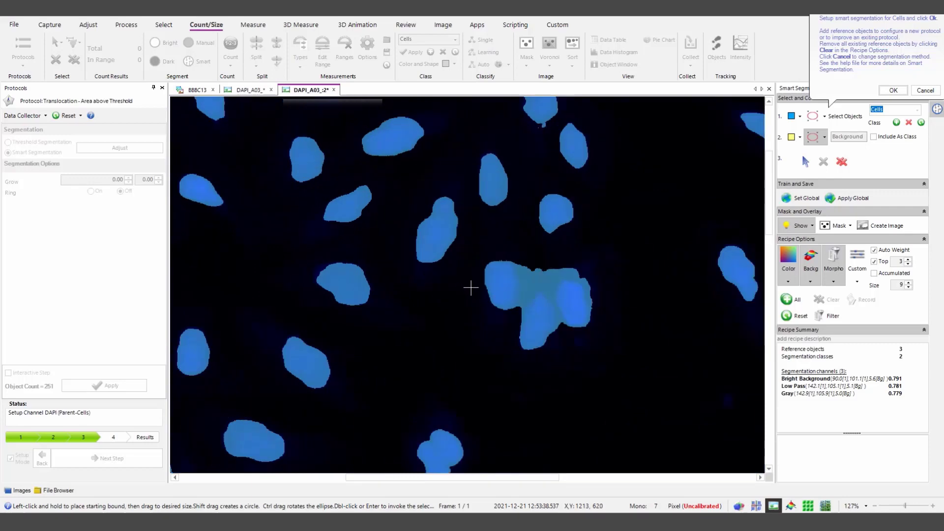
pyautogui.moveTo(531, 264); pyautogui.dragTo(548, 271)
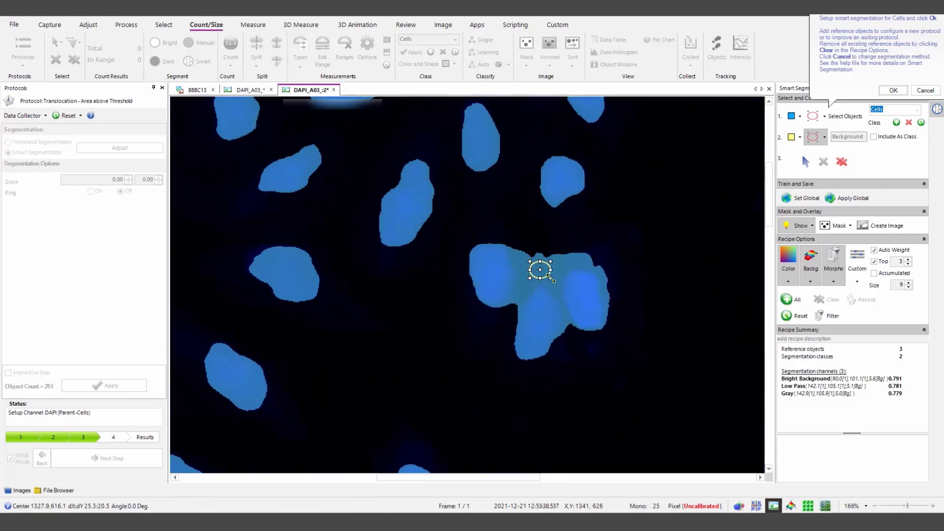
pyautogui.scroll(-3, 638, 364)
pyautogui.scroll(-5, 639, 366)
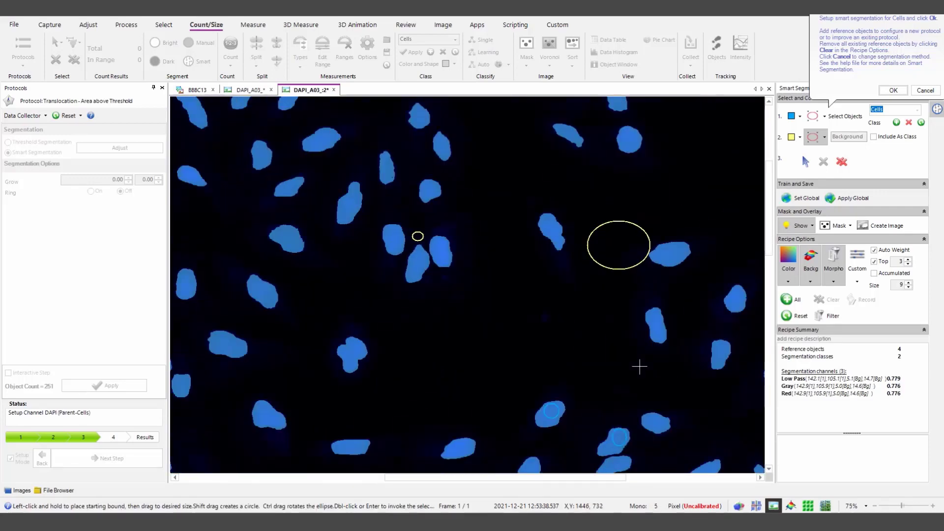
pyautogui.scroll(-1, 639, 366)
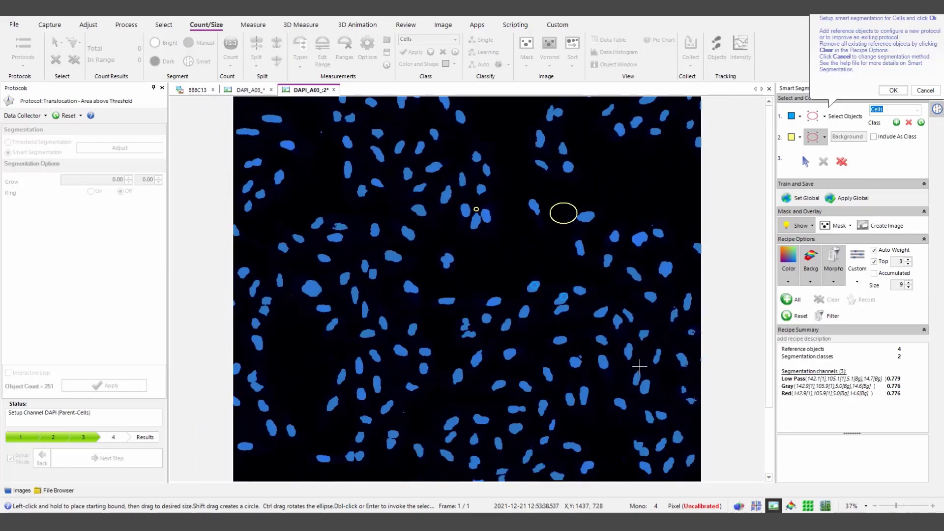
pyautogui.click(893, 91)
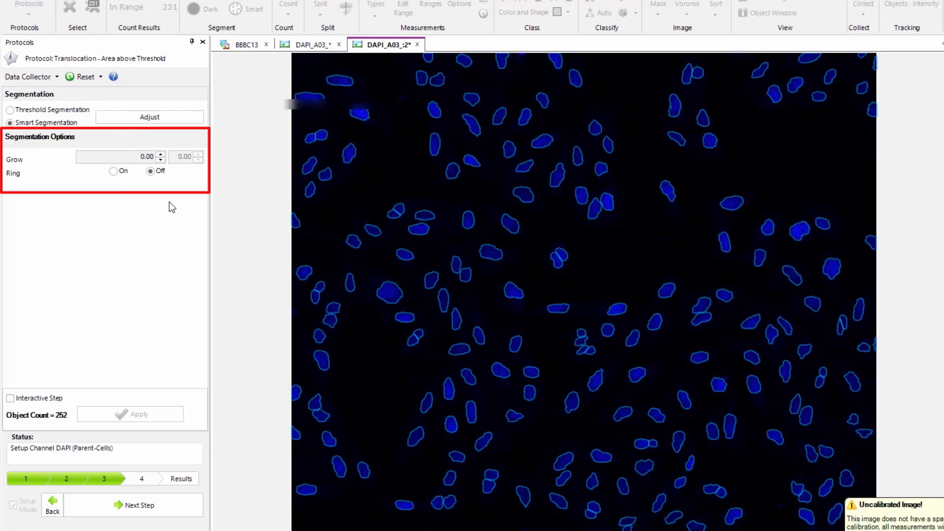
# - Set the Cells grow size to 50 pixels with the Ring option on and apply it
pyautogui.click(123, 156)
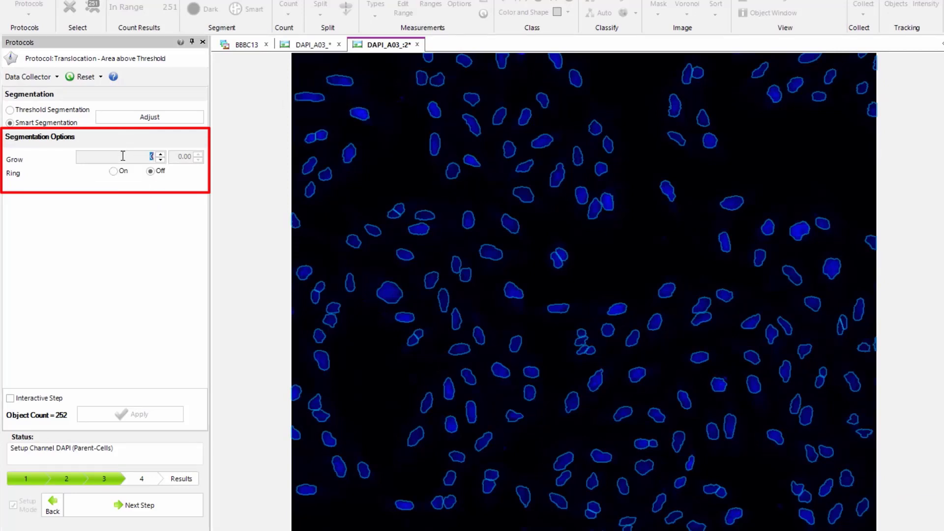
pyautogui.write('50')
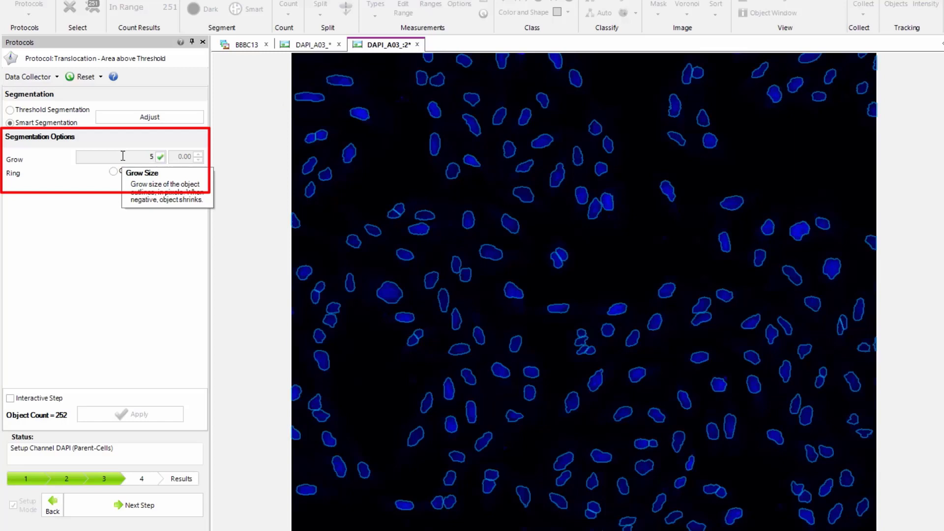
pyautogui.click(158, 157)
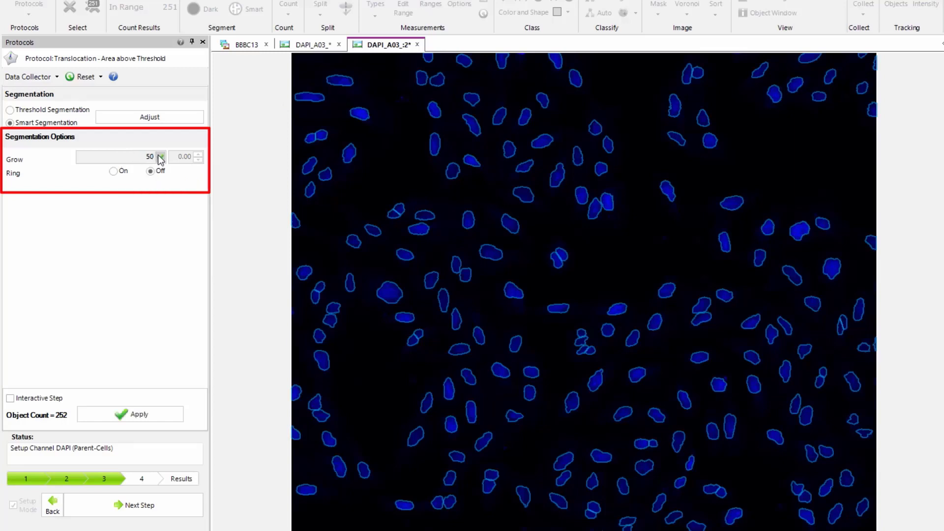
pyautogui.click(114, 171)
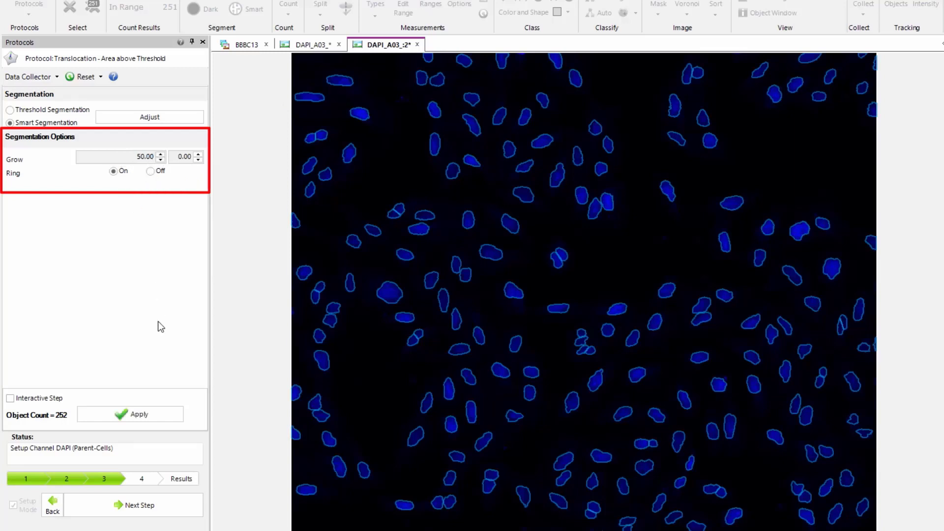
pyautogui.click(138, 414)
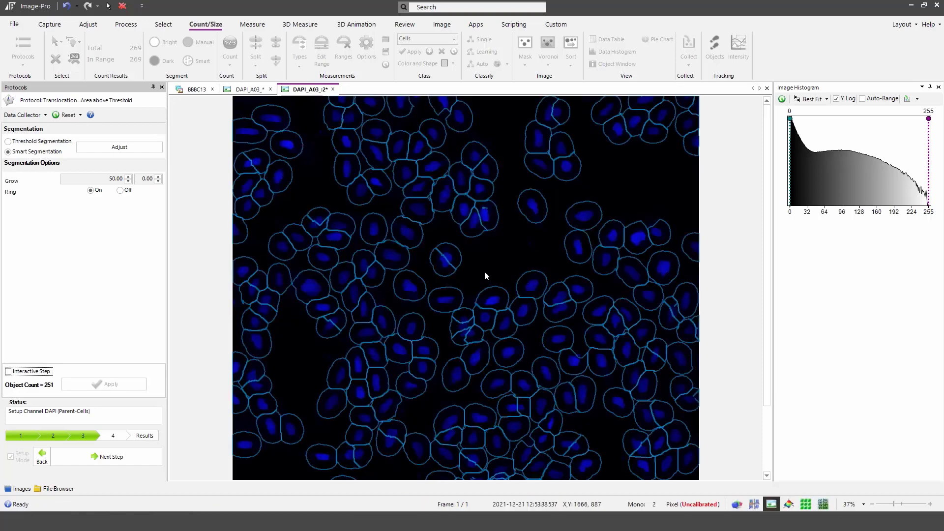
# - Advance to the GFP Target setup, lower the start of the intensity threshold on the histogram and accept it
pyautogui.click(113, 459)
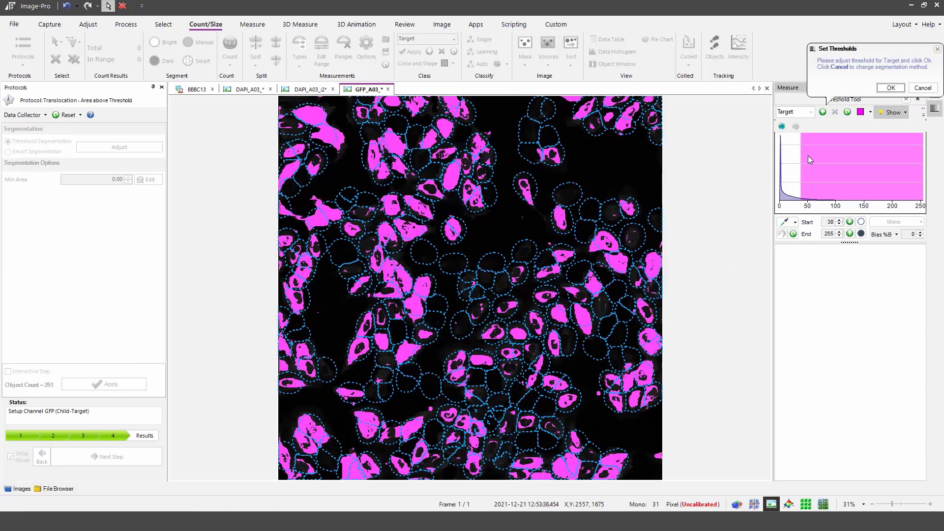
pyautogui.moveTo(801, 151); pyautogui.dragTo(791, 155)
pyautogui.click(891, 87)
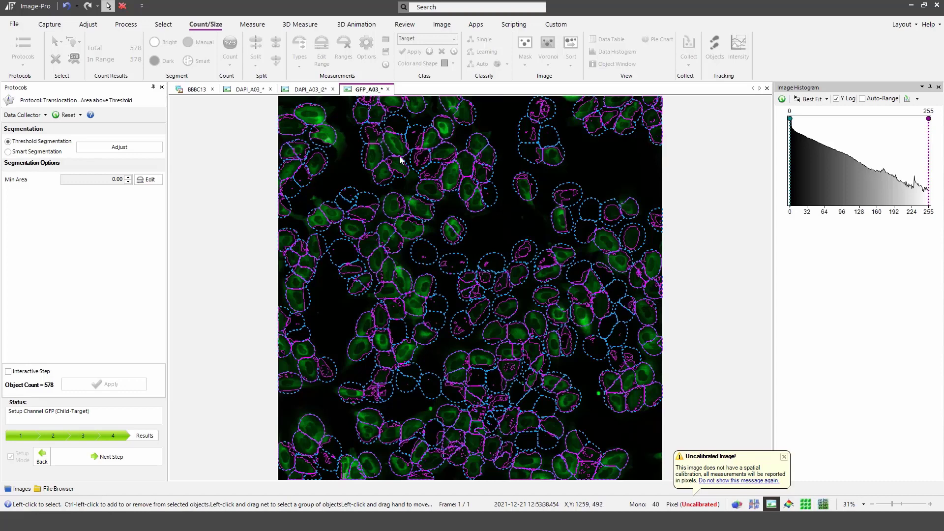
# - Advance to the protocol results, enable Auto Show Results and open a Heat Map of the collected data
pyautogui.click(135, 458)
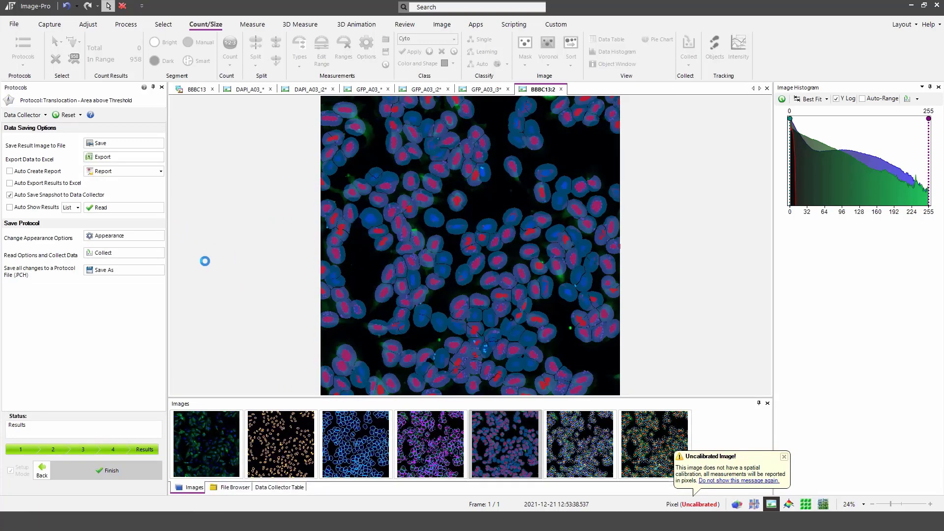
pyautogui.click(10, 208)
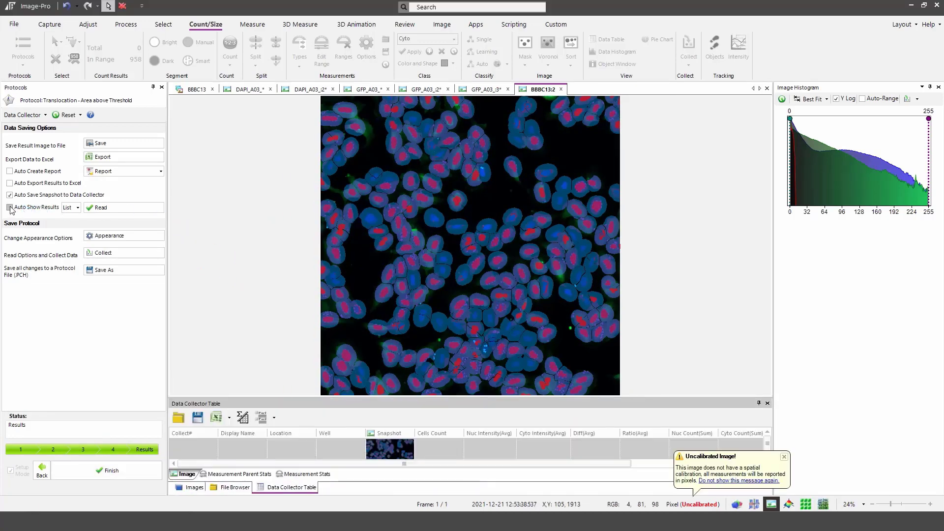
pyautogui.click(77, 209)
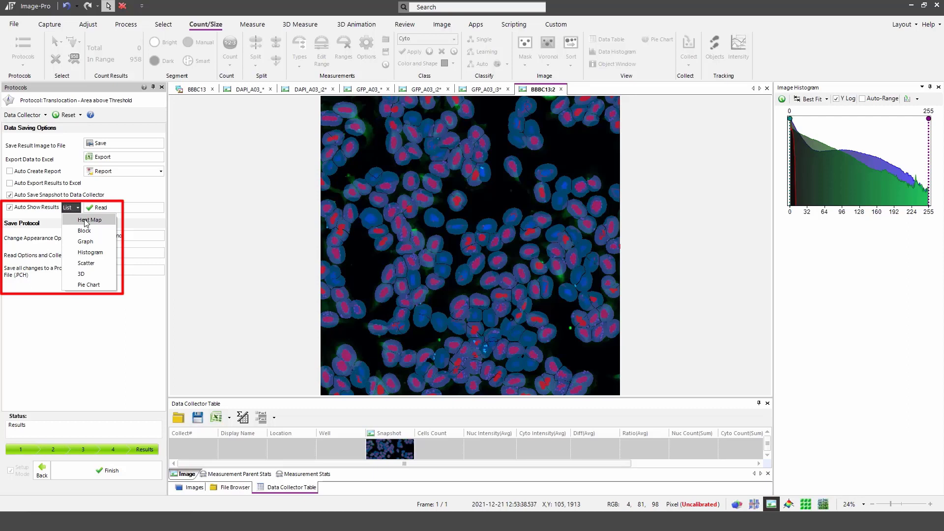
pyautogui.click(85, 221)
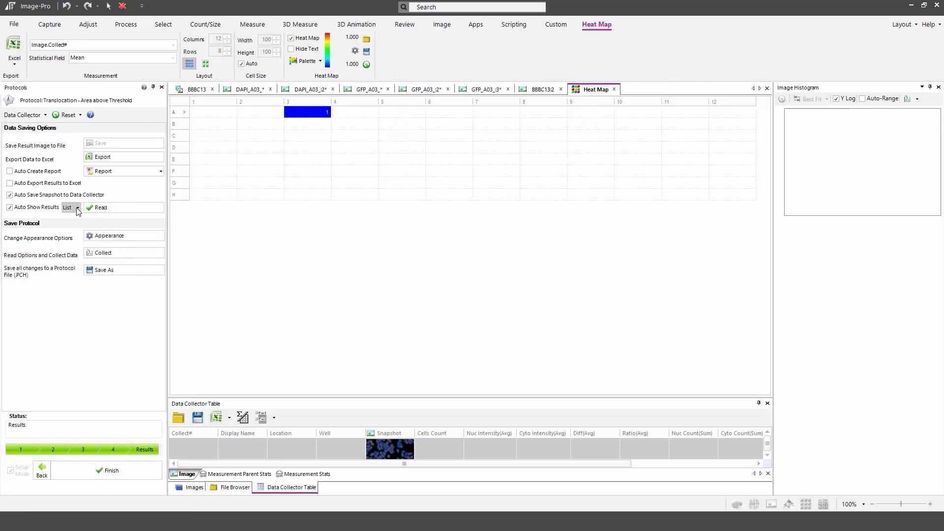
pyautogui.click(78, 208)
pyautogui.click(112, 241)
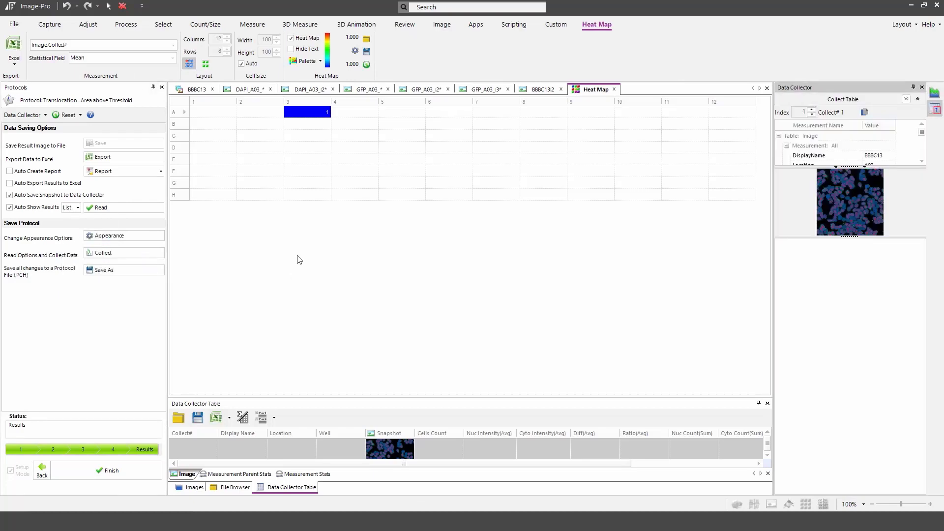
# - Set the heat map measurement to Image.Diff(Avg), keeping Mean as the statistical field
pyautogui.click(173, 46)
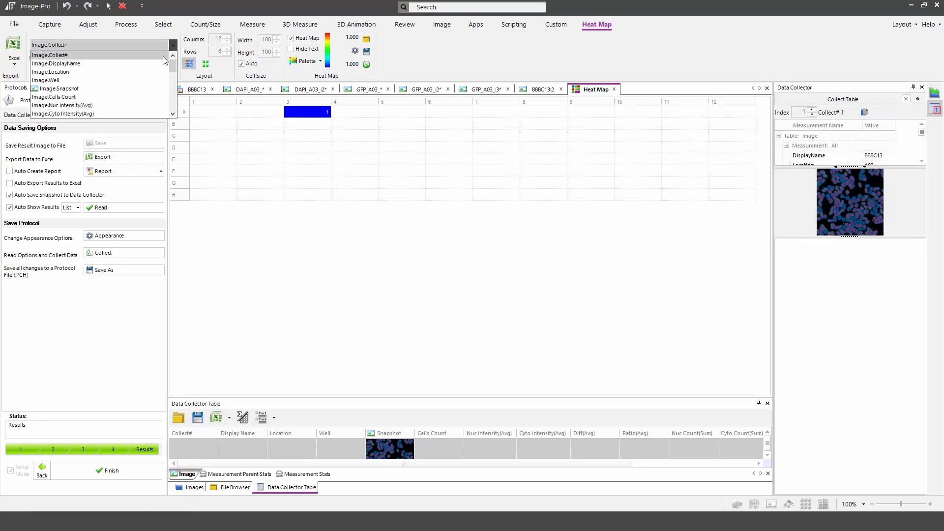
pyautogui.scroll(-1, 156, 71)
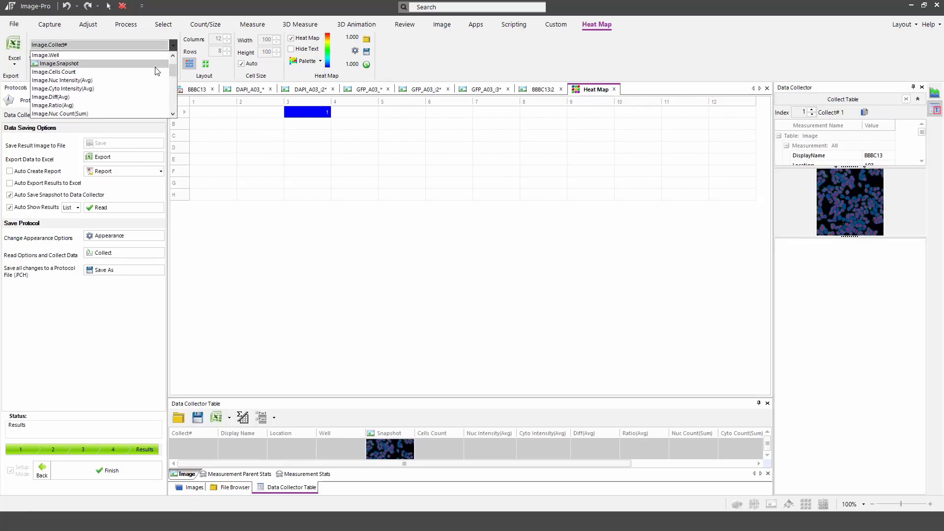
pyautogui.click(130, 97)
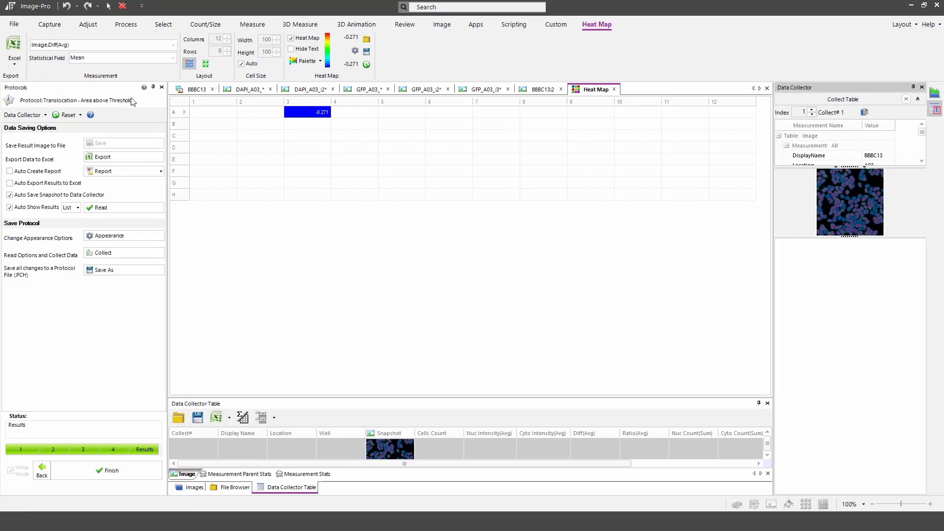
pyautogui.click(174, 58)
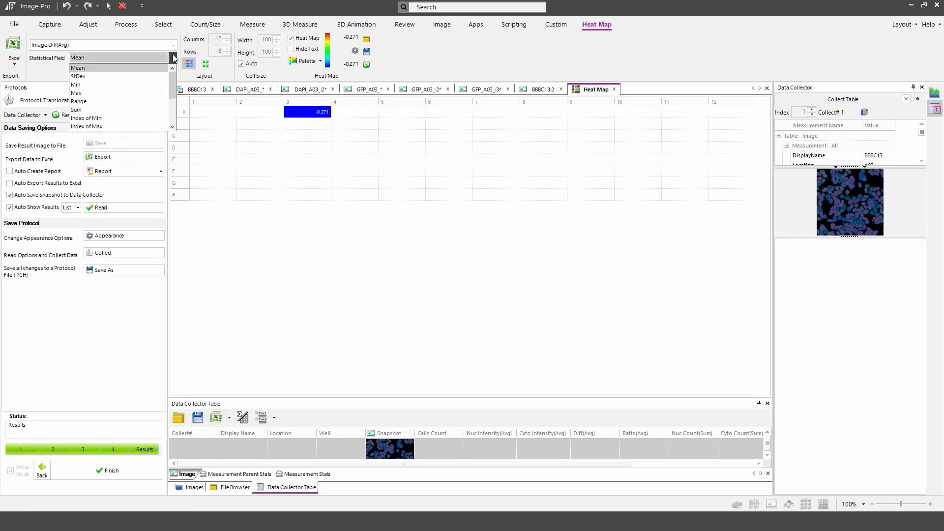
pyautogui.click(173, 58)
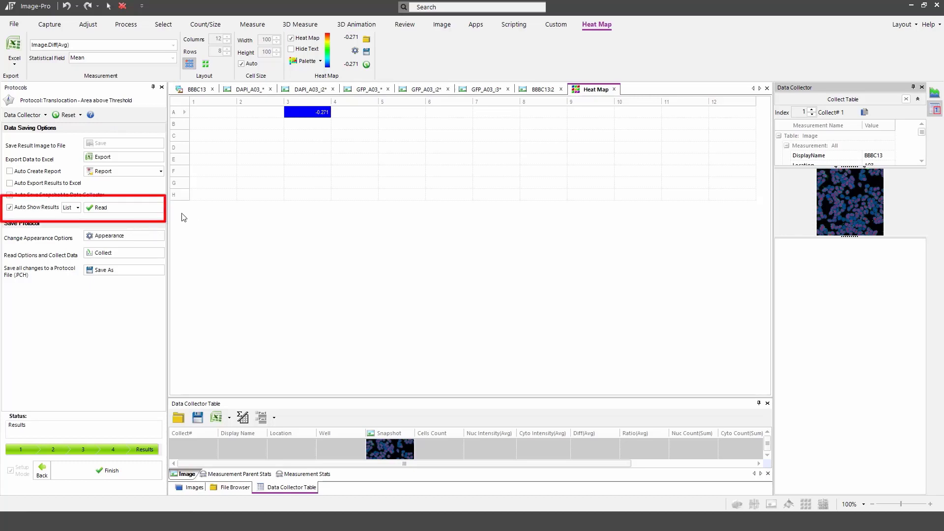
# - Read the current results display settings into the protocol and save it as version BBBC013
pyautogui.click(114, 208)
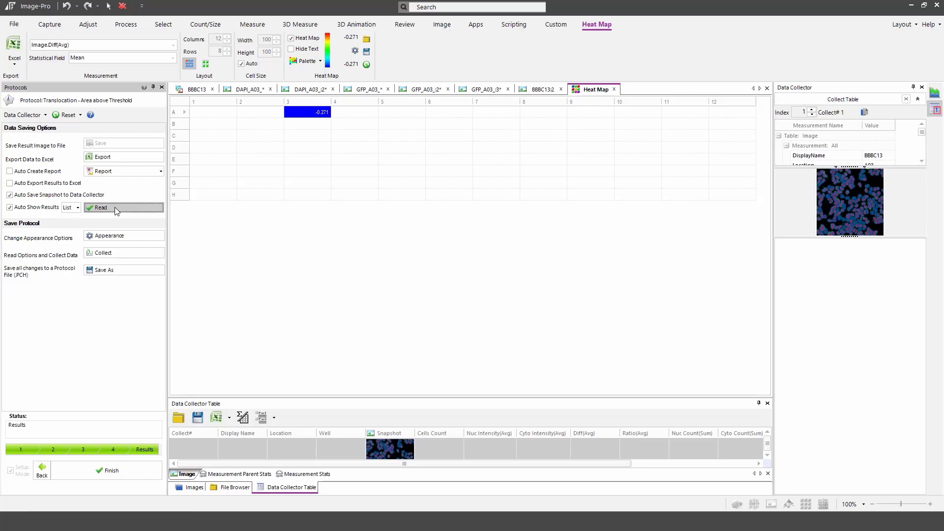
pyautogui.click(132, 269)
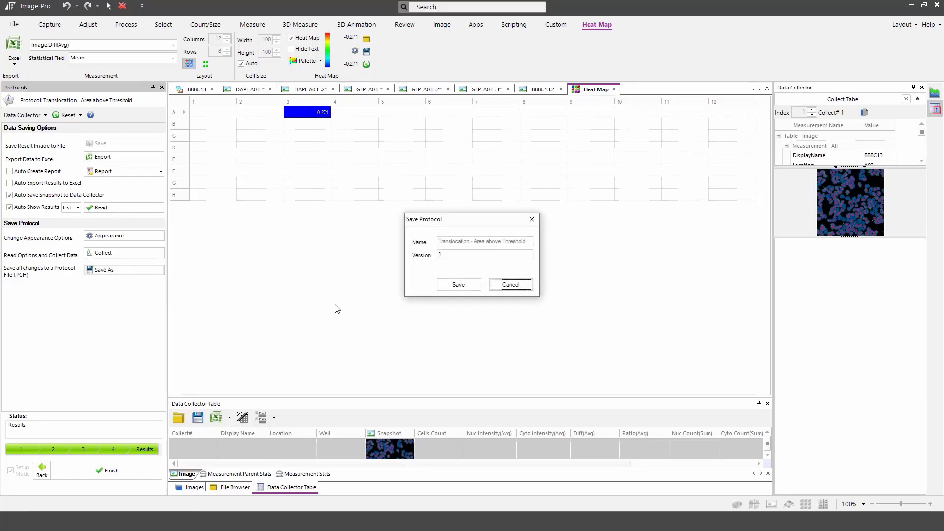
pyautogui.click(457, 254)
pyautogui.write('BBBC013')
pyautogui.click(456, 285)
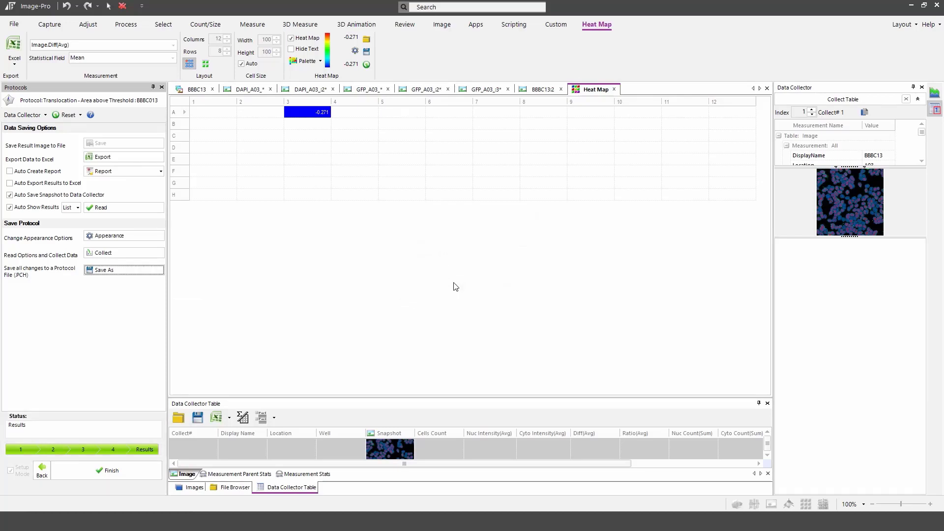
# - Finish the protocol setup, turn off Setup Mode and run the protocol on the selected plate image set
pyautogui.click(108, 472)
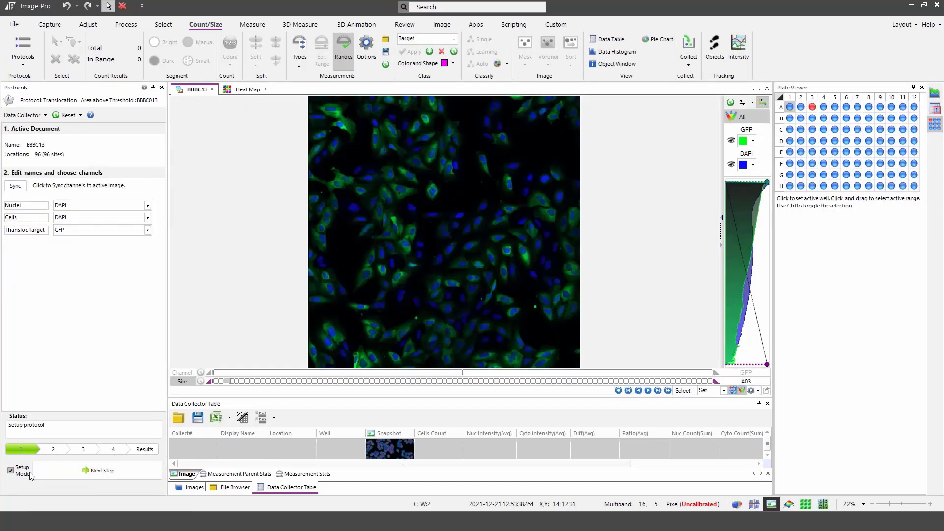
pyautogui.click(12, 473)
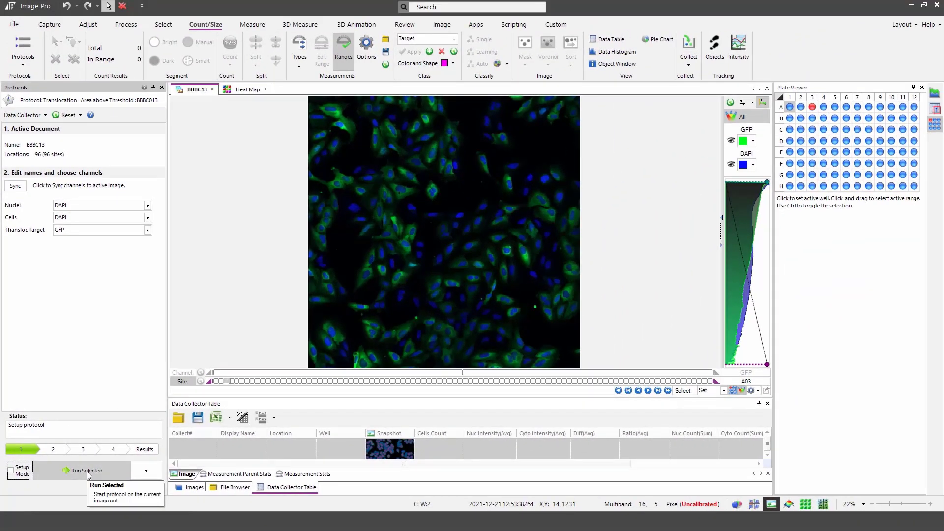
pyautogui.click(88, 473)
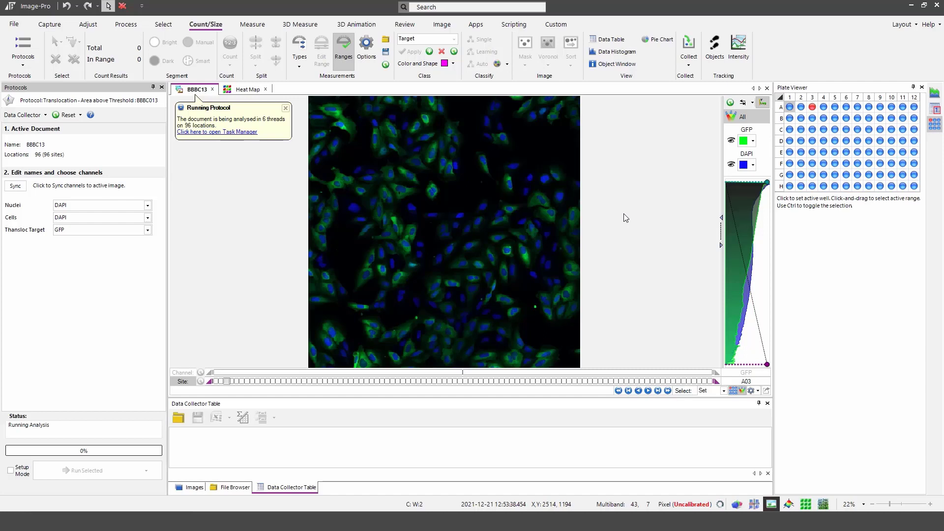
# - Open the Task Manager, enlarge its pane and expand the BatchCommand task to monitor the running analysis
pyautogui.click(234, 134)
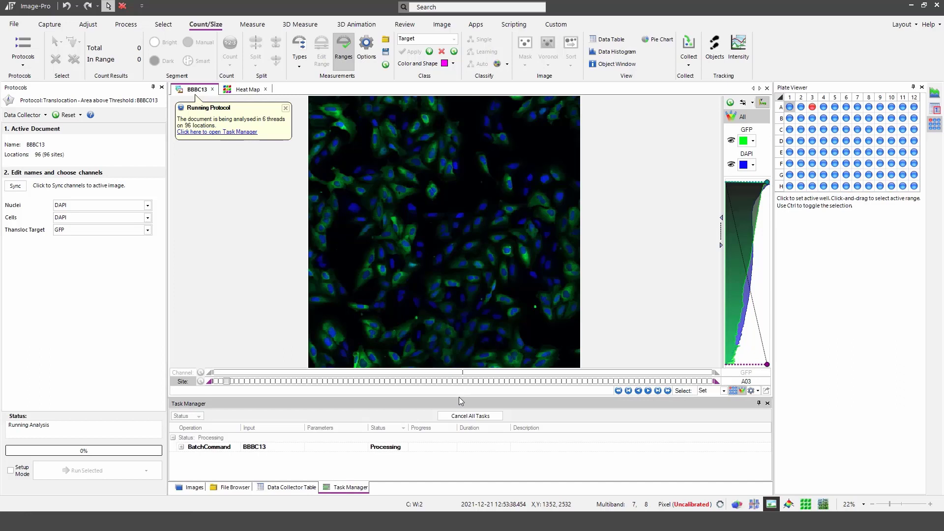
pyautogui.moveTo(459, 397); pyautogui.dragTo(567, 337)
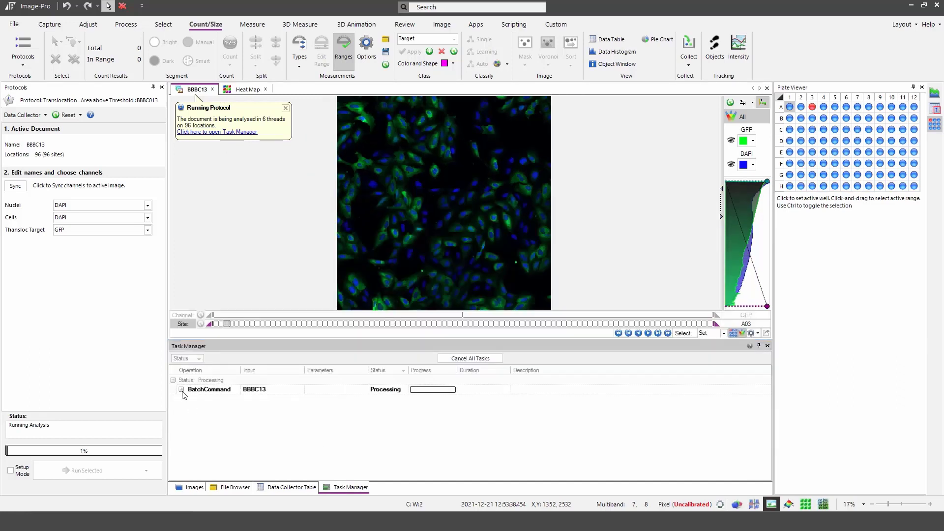
pyautogui.click(181, 389)
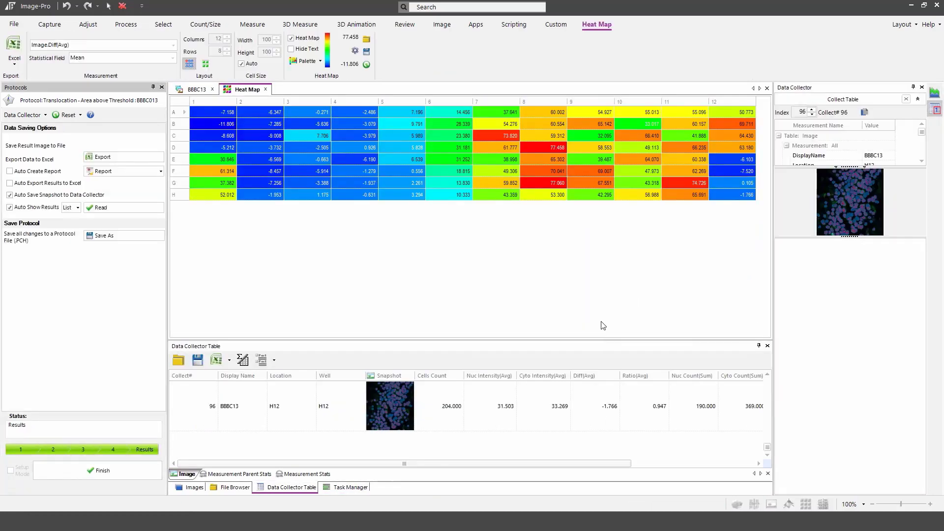
# - Enlarge the Data Collector Table and review the per-well results from the last well back to A01
pyautogui.moveTo(595, 341); pyautogui.dragTo(300, 233)
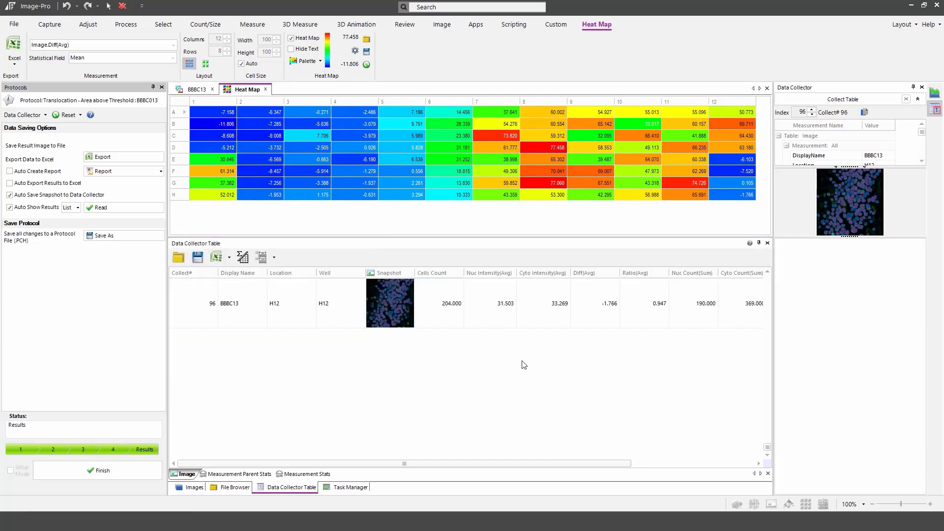
pyautogui.scroll(3, 524, 365)
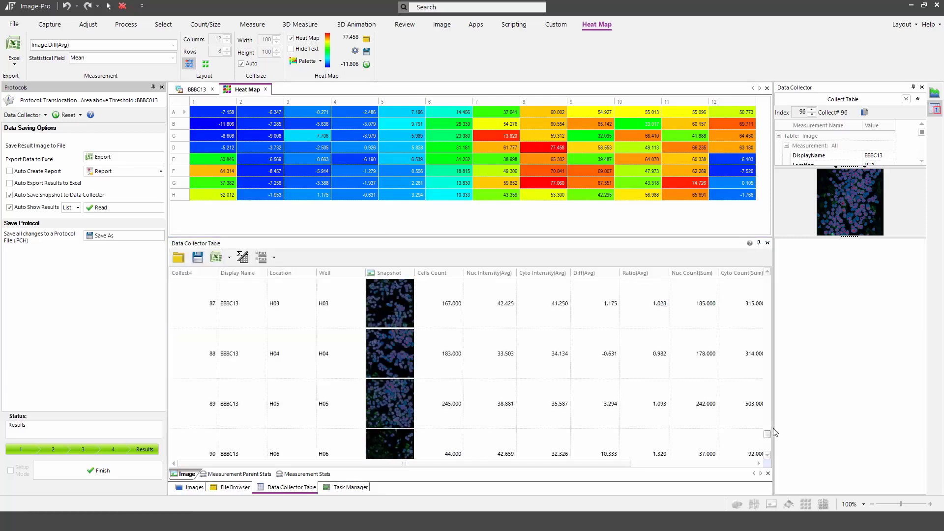
pyautogui.moveTo(773, 430); pyautogui.dragTo(773, 269)
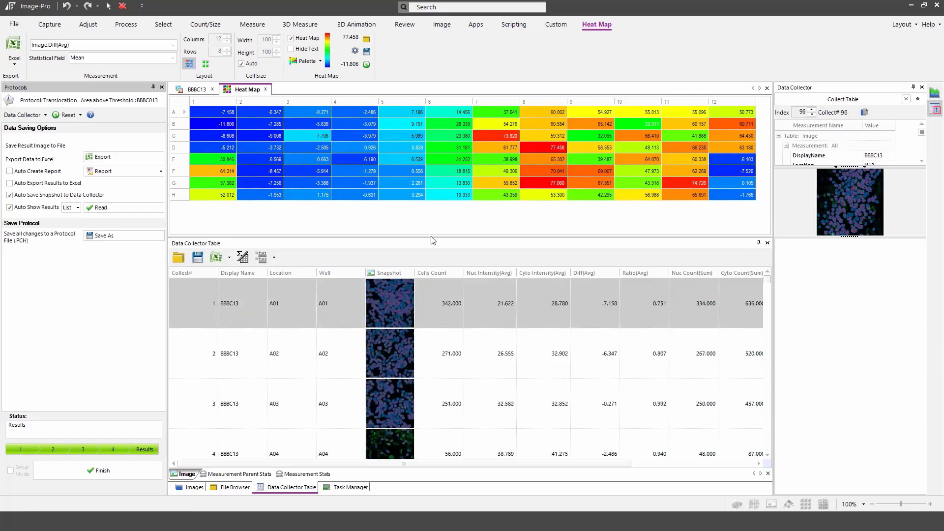